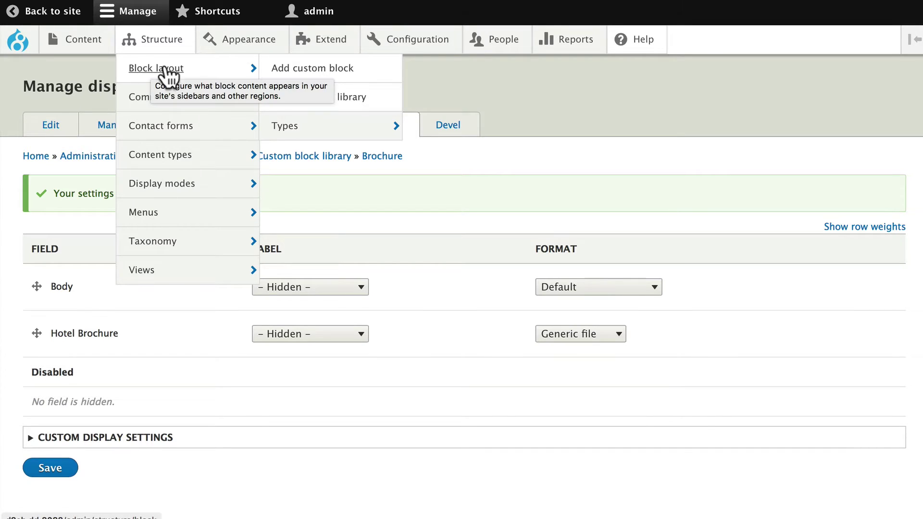
# - Start a new Brochure custom block with the description 'Ibis Hotel Brochure'
pyautogui.click(319, 68)
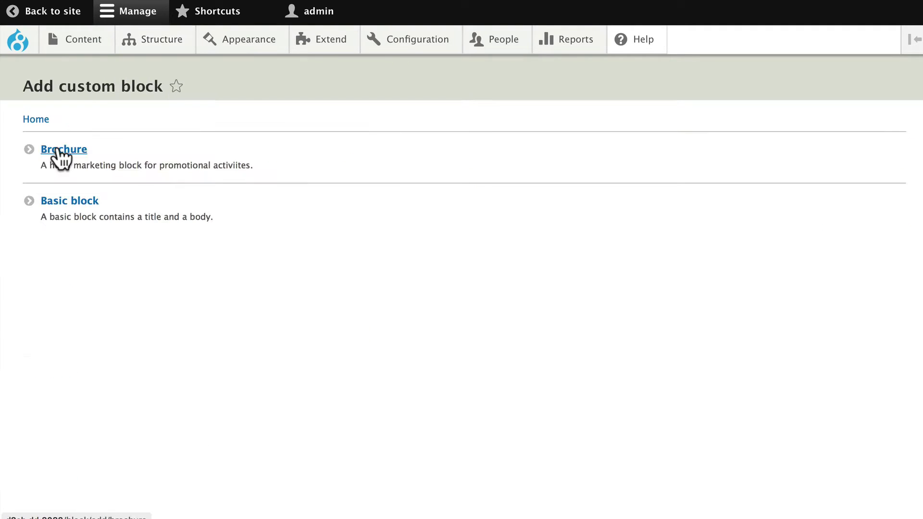
pyautogui.click(57, 153)
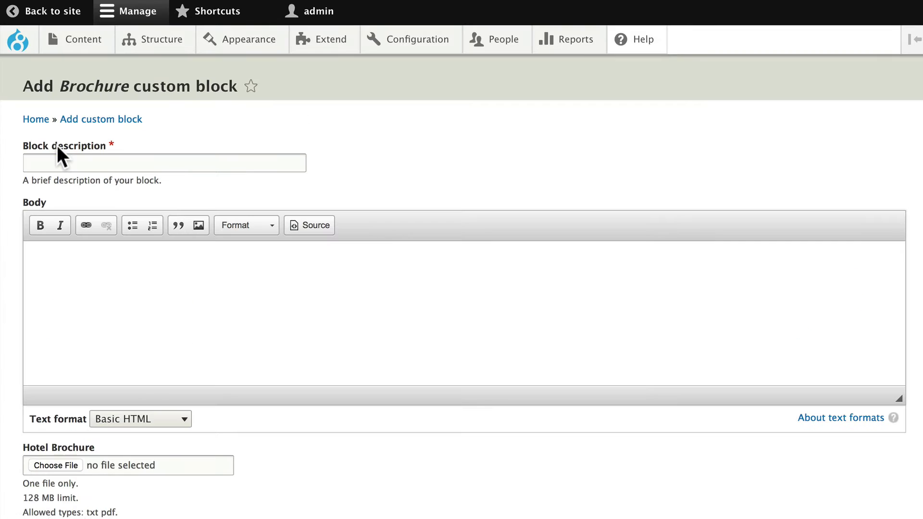
pyautogui.click(54, 163)
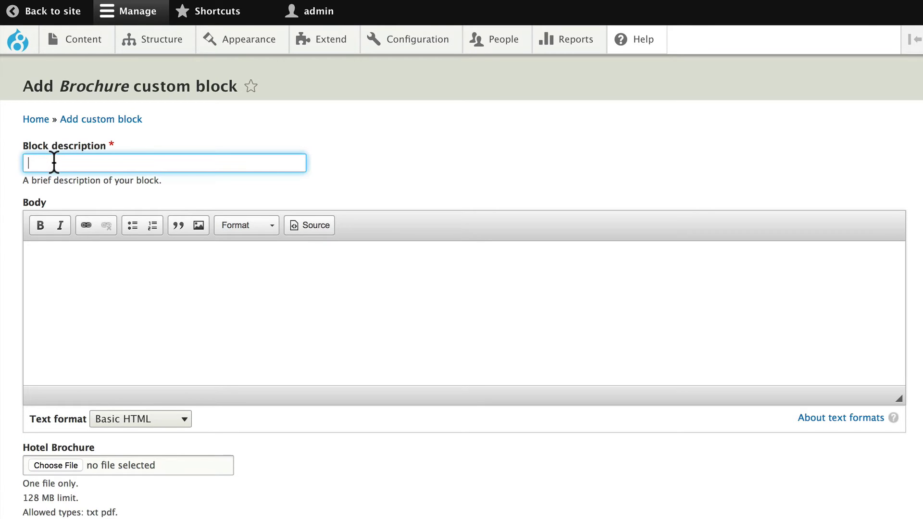
pyautogui.write('Ibis Hotel Brochure')
# - Label the attached ibis-hotel-brochure.pdf with the description 'Ibis Hotel Brochure'
pyautogui.scroll(-5, 318, 336)
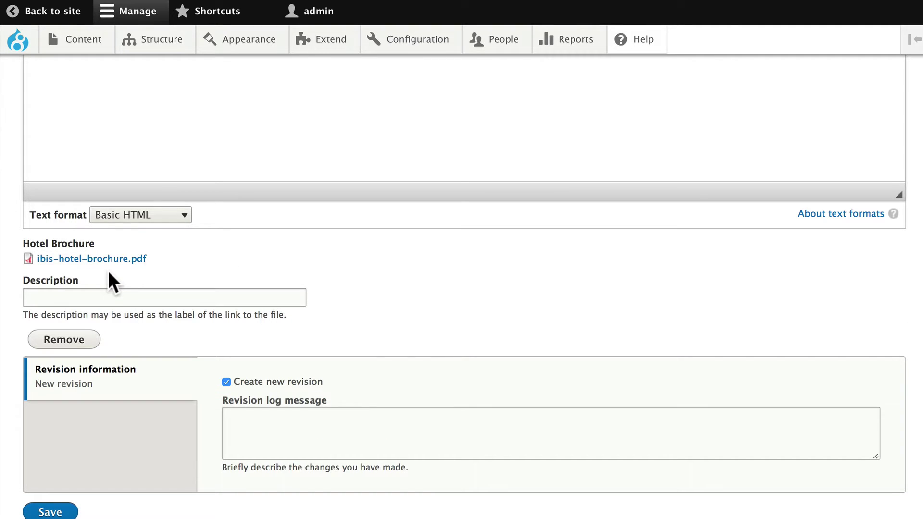
pyautogui.click(42, 298)
pyautogui.write('Ibis Hhote')
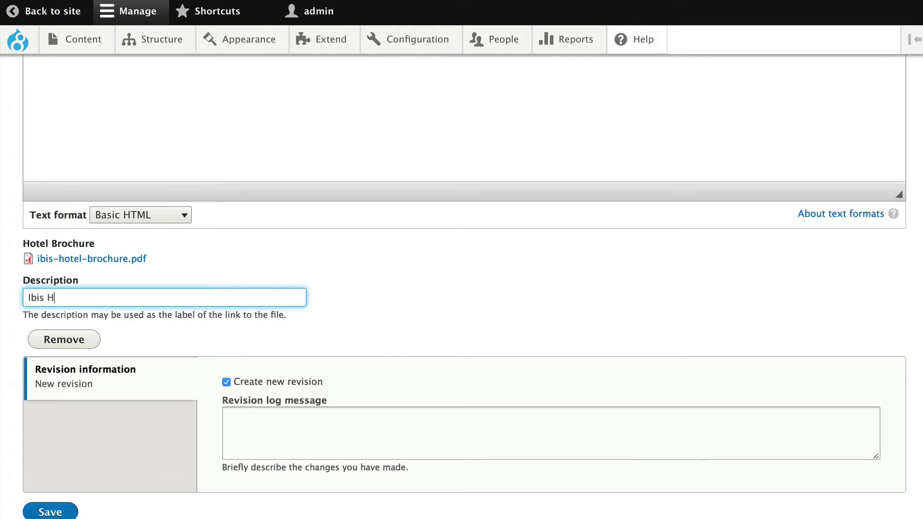
pyautogui.press('BackSpace')
pyautogui.press('BackSpace')
pyautogui.press('BackSpace')
pyautogui.press('BackSpace')
pyautogui.write('otel b')
pyautogui.press('BackSpace')
pyautogui.write('Brochure')
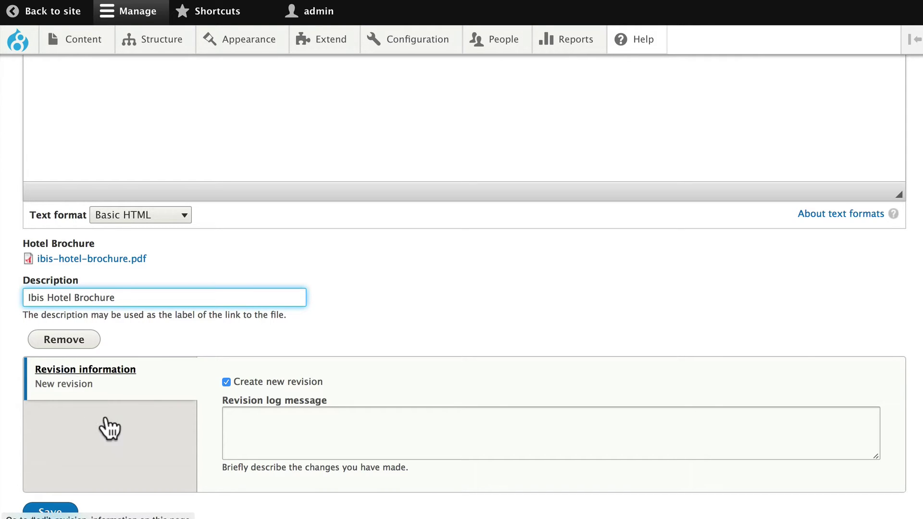
pyautogui.scroll(-2, 144, 432)
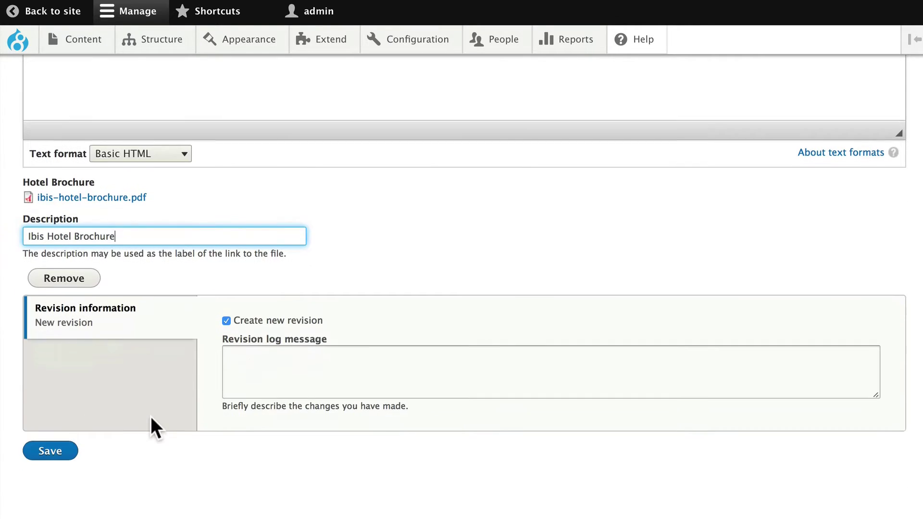
# - Save the new Ibis Hotel Brochure custom block
pyautogui.click(50, 453)
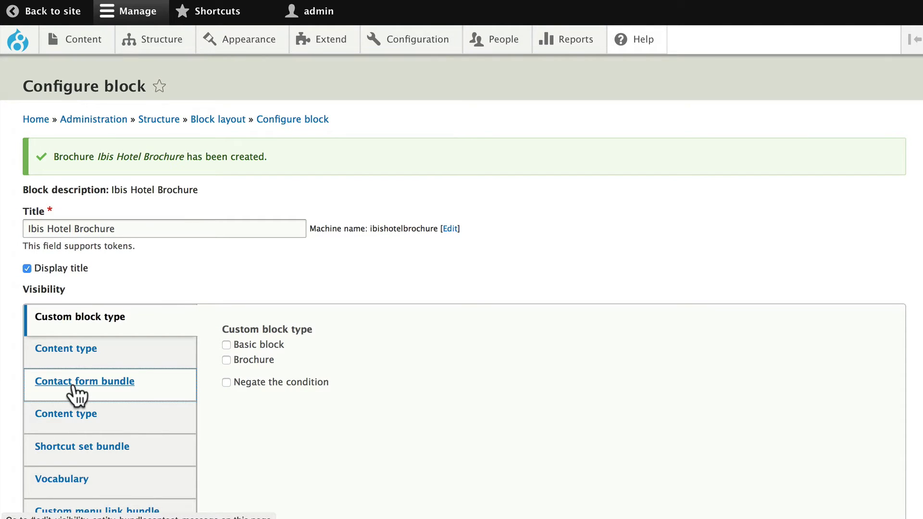
pyautogui.scroll(-3, 408, 388)
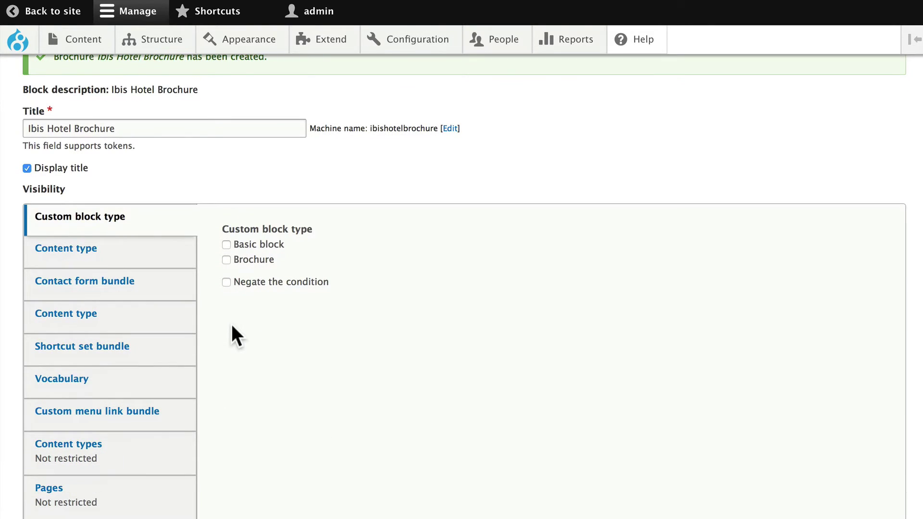
pyautogui.scroll(1, 226, 327)
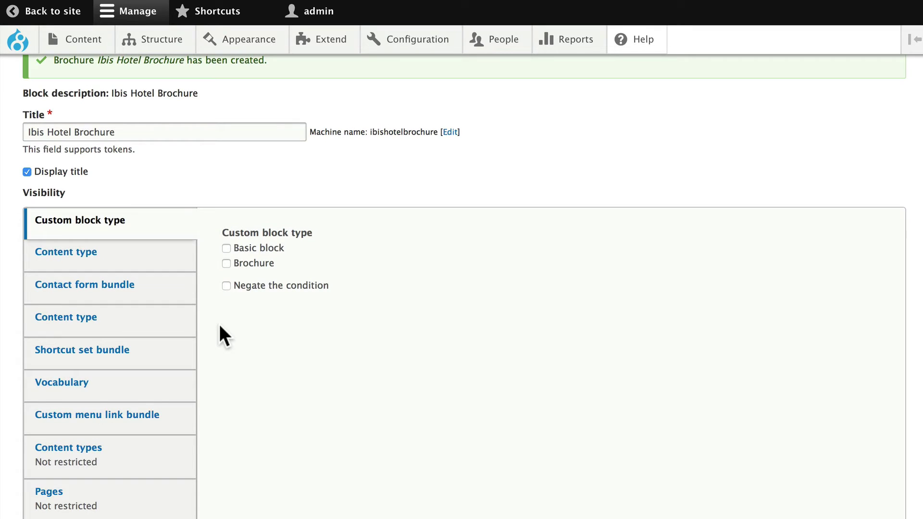
pyautogui.scroll(-1, 193, 289)
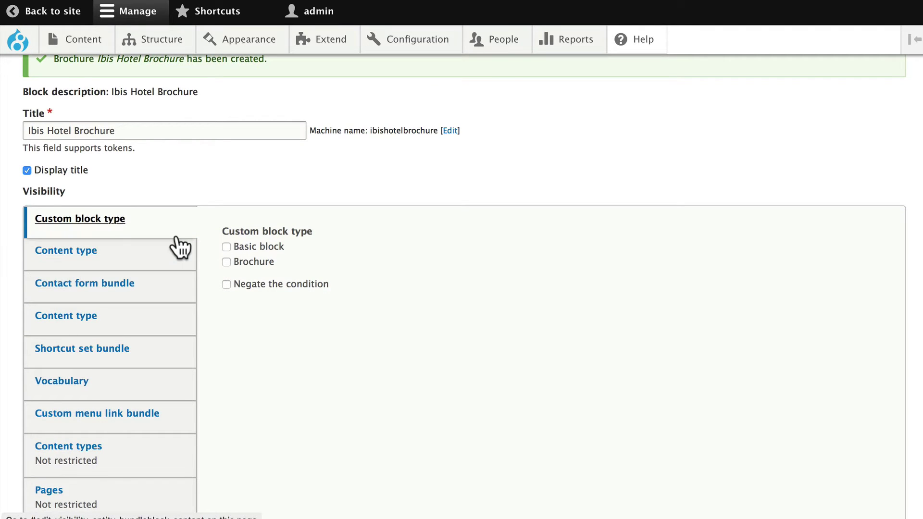
# - Review the visibility conditions, including Pages, and save the block with Region left as None
pyautogui.click(68, 251)
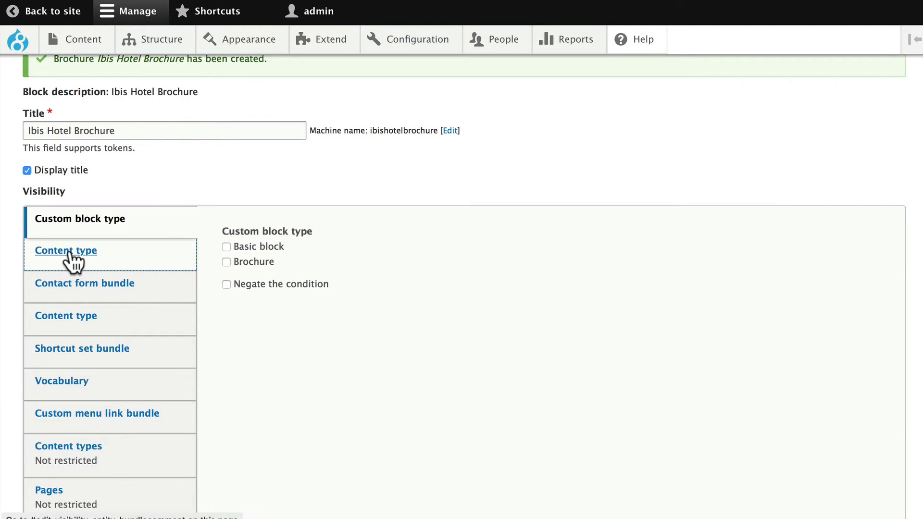
pyautogui.click(76, 316)
pyautogui.scroll(-3, 76, 317)
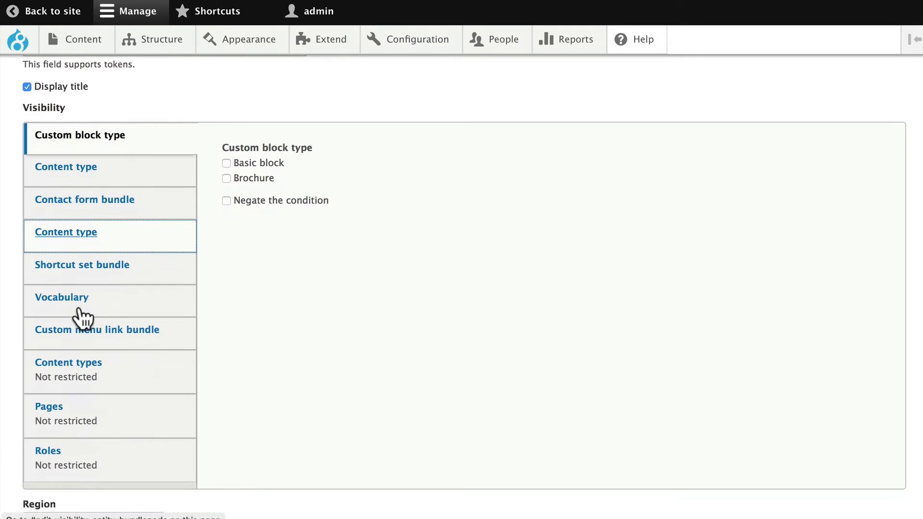
pyautogui.click(82, 312)
pyautogui.scroll(-2, 86, 315)
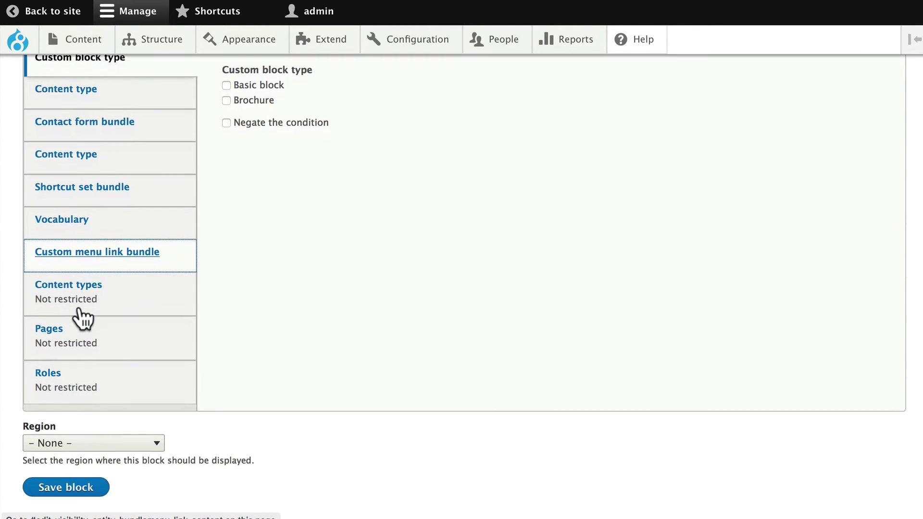
pyautogui.click(60, 327)
pyautogui.click(54, 327)
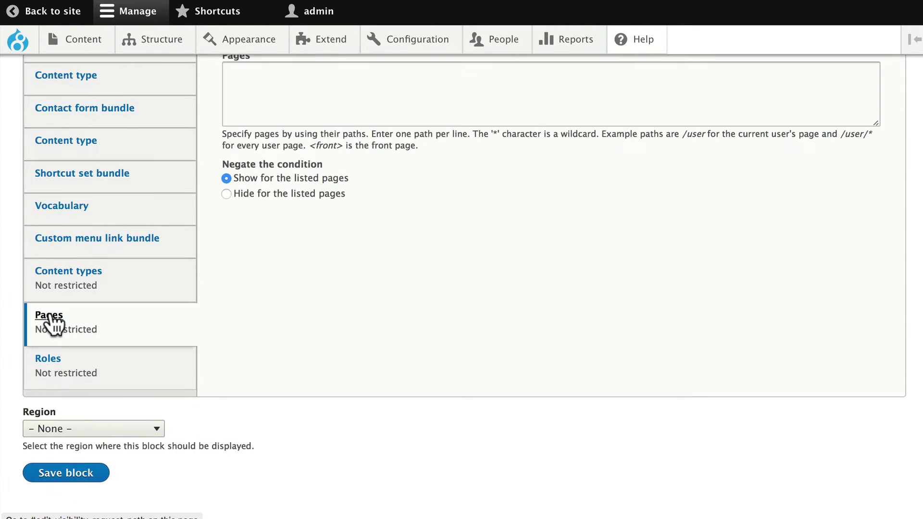
pyautogui.scroll(2, 269, 308)
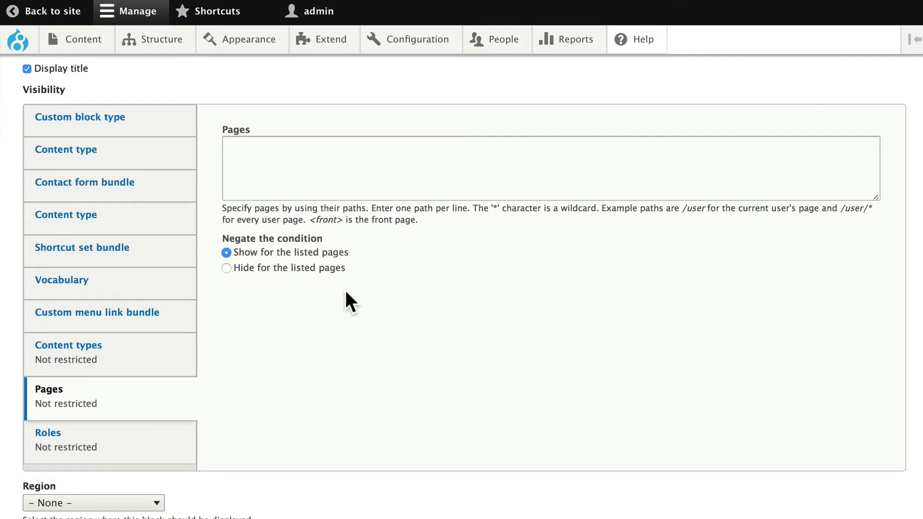
pyautogui.scroll(-3, 345, 294)
pyautogui.click(72, 452)
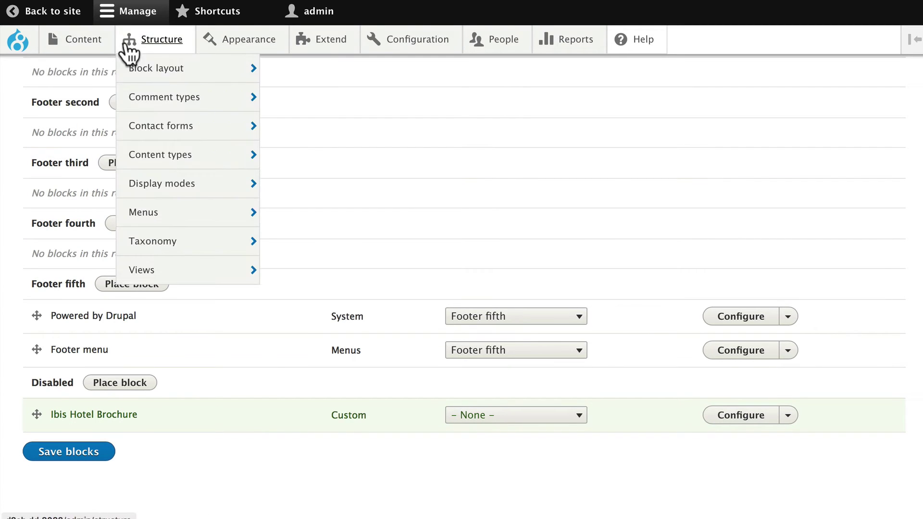
# - Go to the Content list, then to Structure > Block layout
pyautogui.moveTo(82, 48)
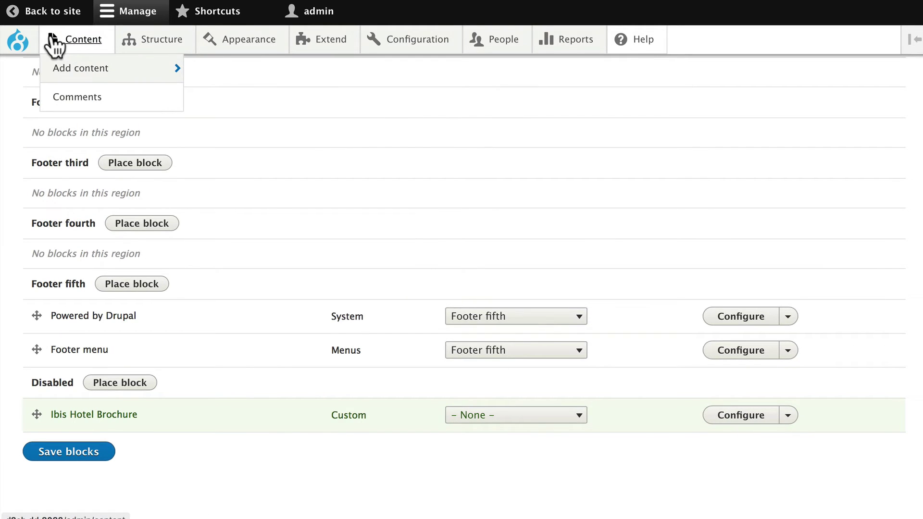
pyautogui.click(52, 35)
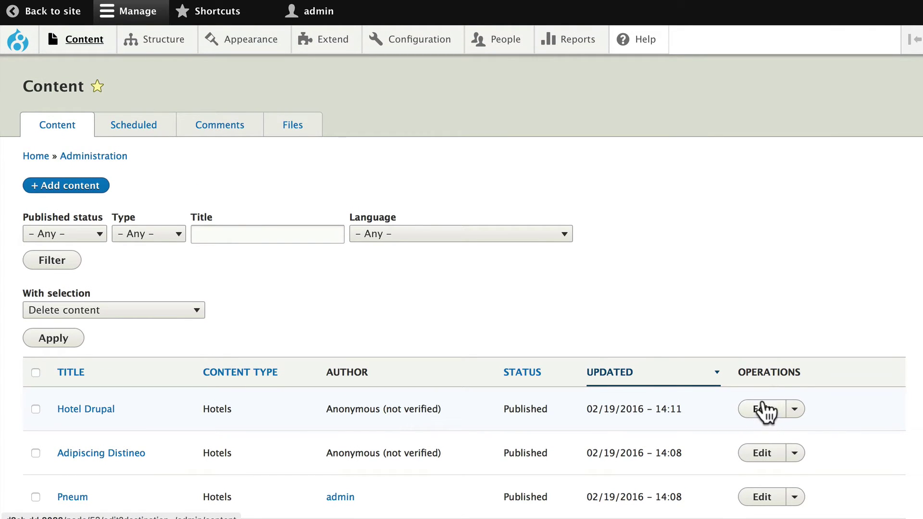
pyautogui.moveTo(180, 48)
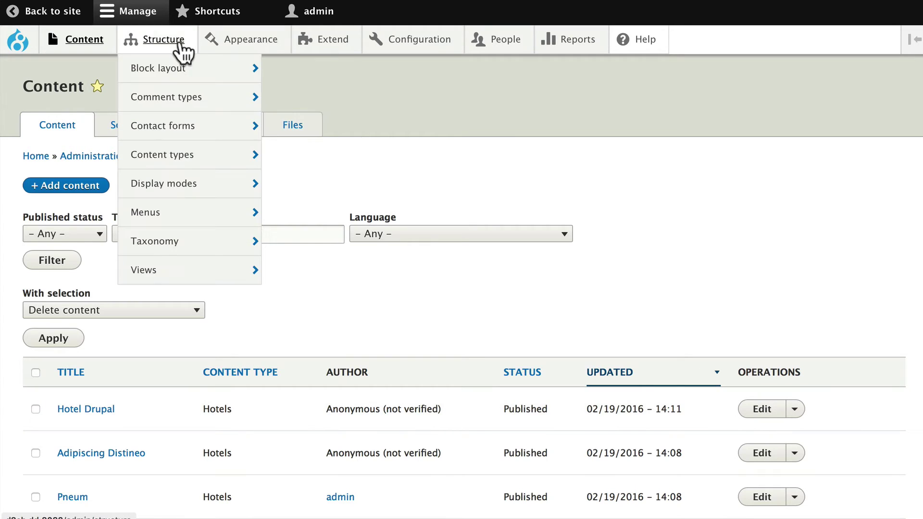
pyautogui.click(149, 69)
# - Configure the Ibis Hotel Brochure block and change its title to 'Hotel Drupal Brochure'
pyautogui.scroll(-15, 195, 169)
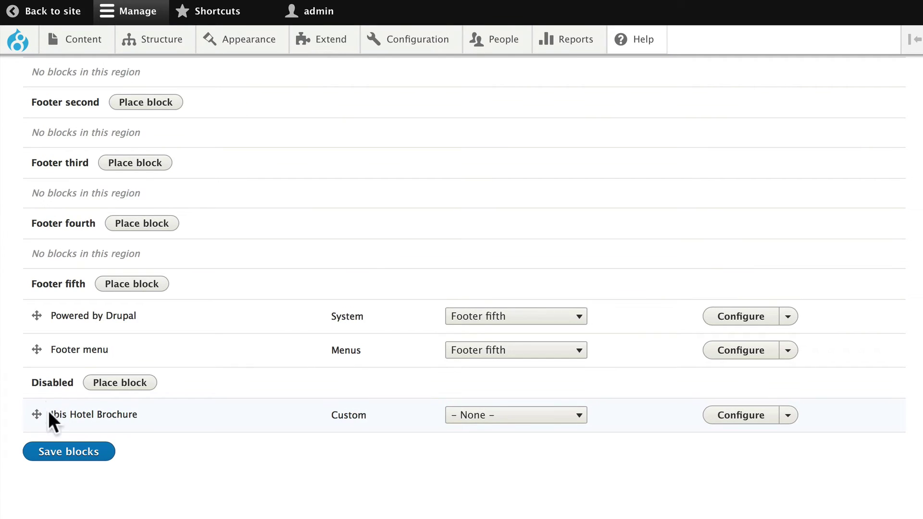
pyautogui.click(747, 417)
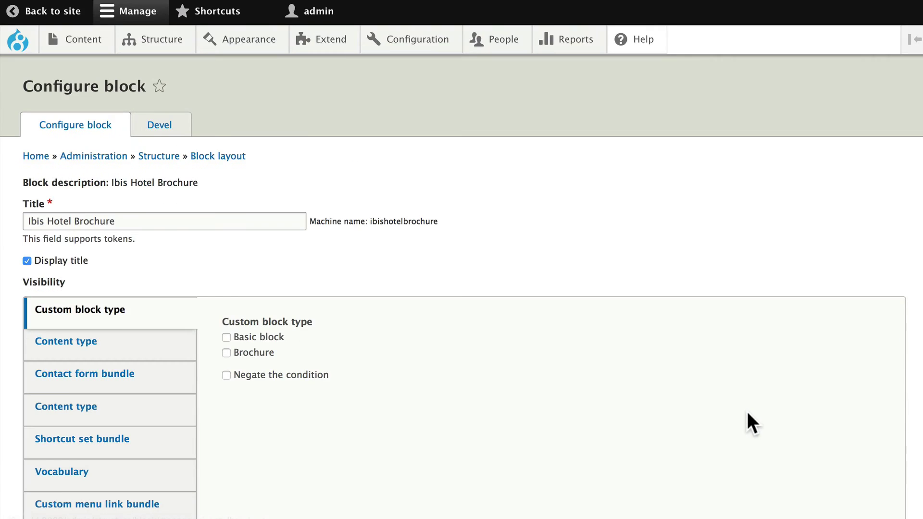
pyautogui.doubleClick(35, 220)
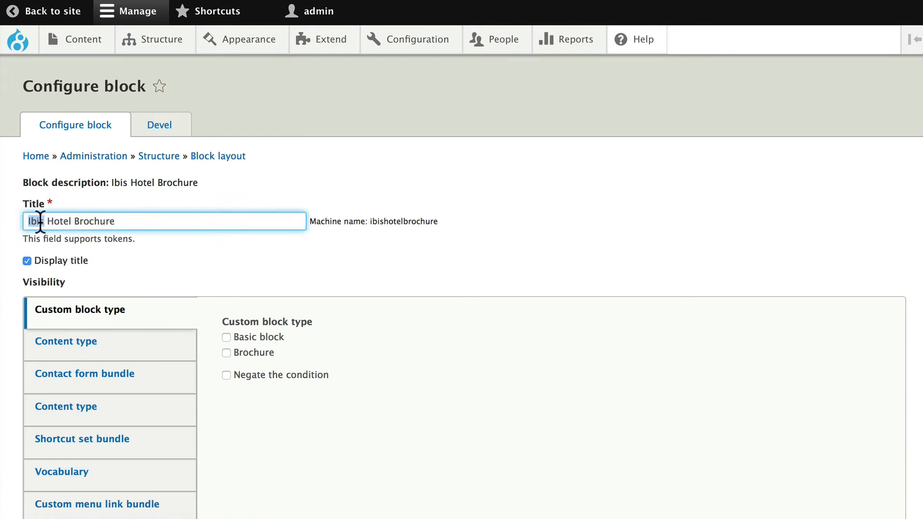
pyautogui.press('BackSpace')
pyautogui.click(52, 221)
pyautogui.write('Drupal')
# - Limit the block to the /node/53 page and set its region to Sidebar first
pyautogui.scroll(-6, 296, 240)
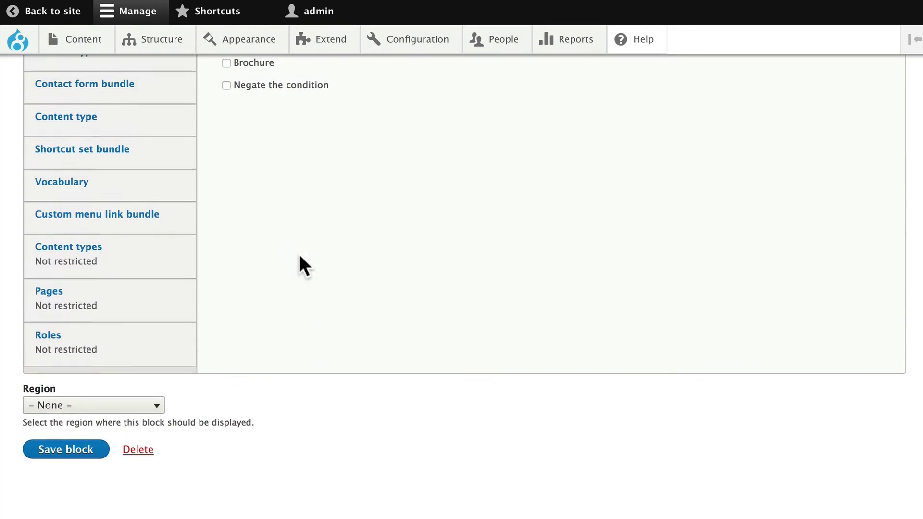
pyautogui.click(48, 294)
pyautogui.scroll(3, 266, 204)
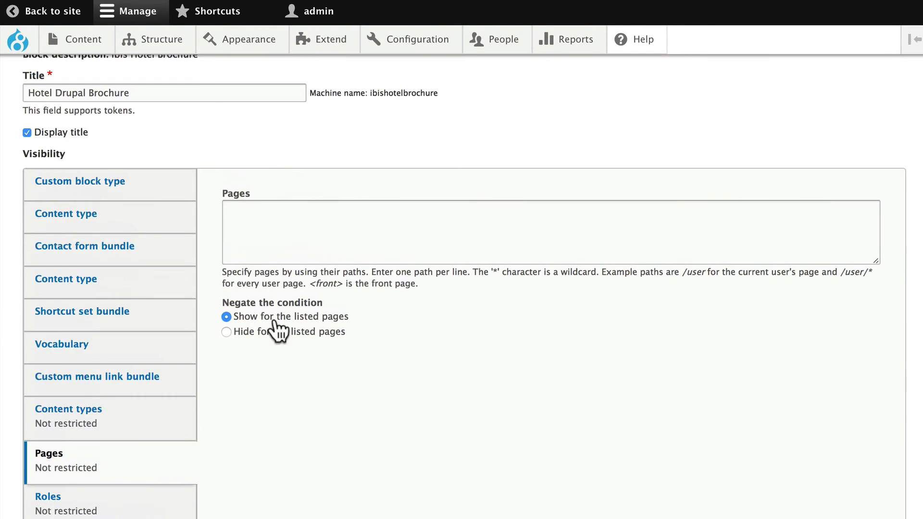
pyautogui.click(246, 232)
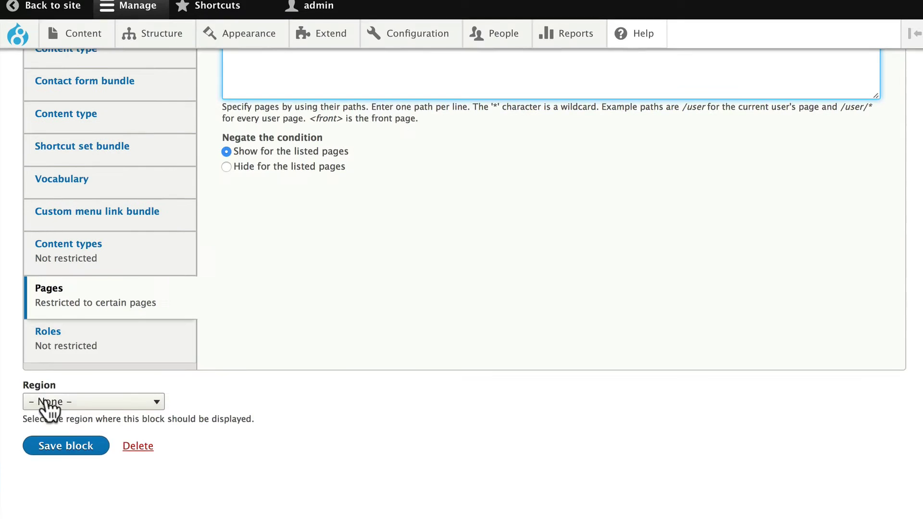
pyautogui.click(45, 404)
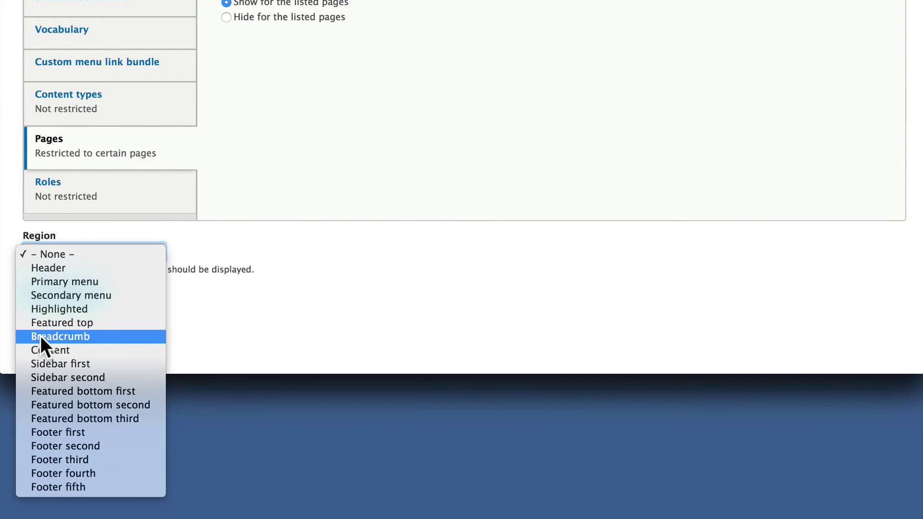
pyautogui.click(27, 364)
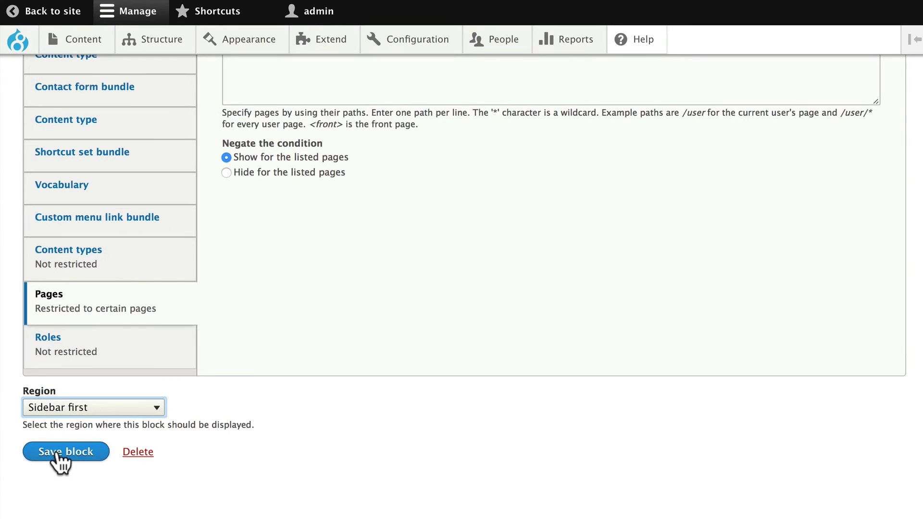
# - Save the block configuration and the updated block layout
pyautogui.click(58, 456)
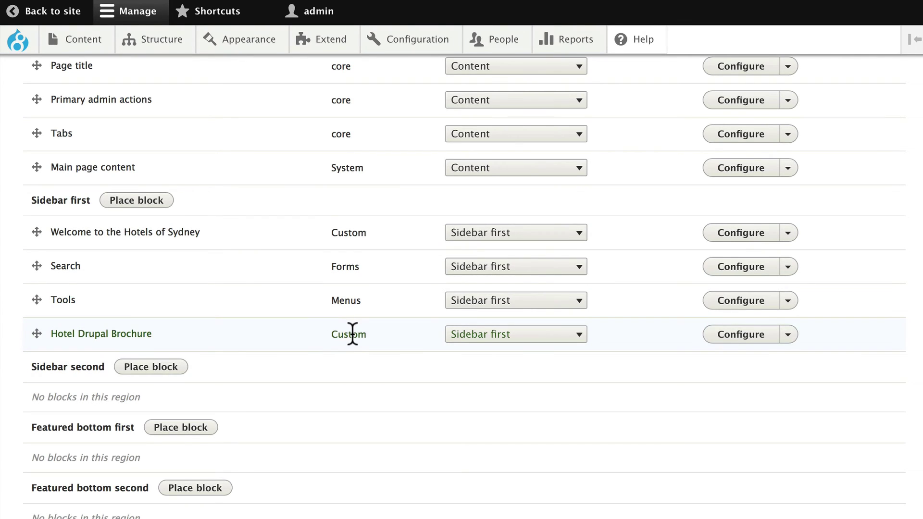
pyautogui.scroll(-15, 311, 336)
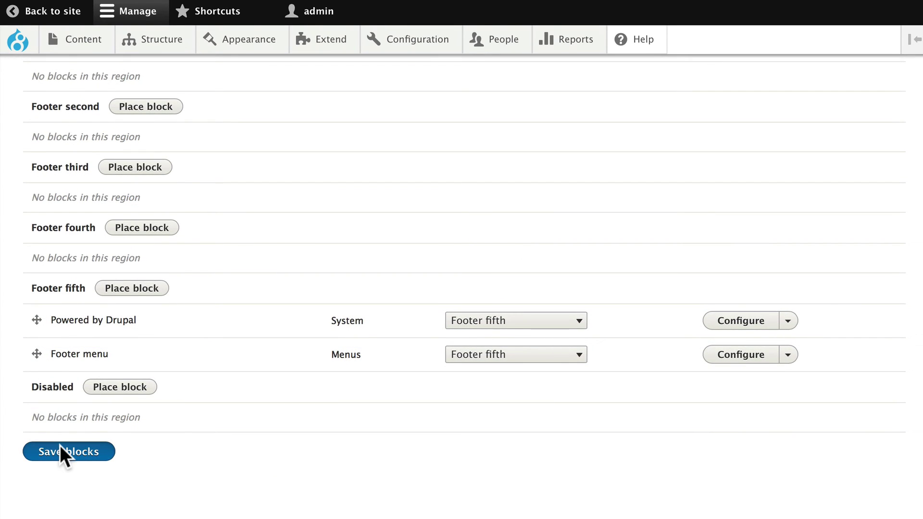
pyautogui.click(60, 447)
pyautogui.scroll(-6, 113, 130)
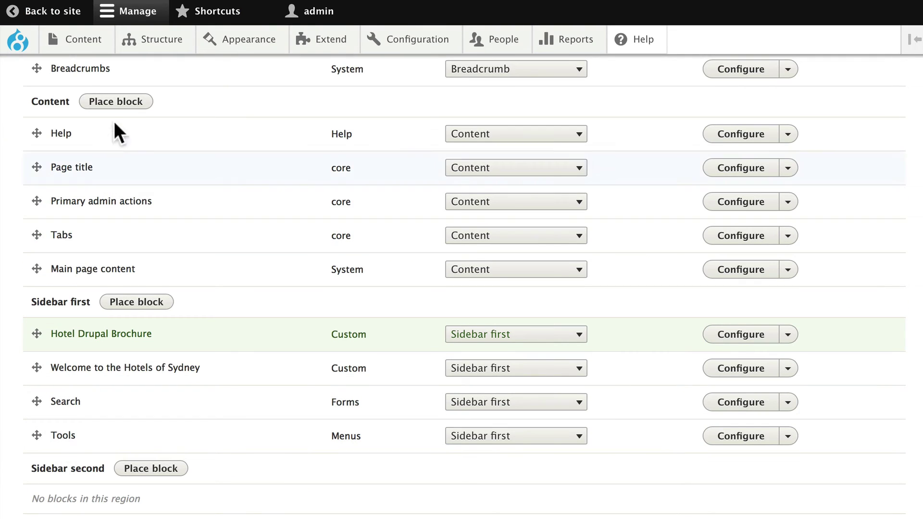
# - Check the Hotel Drupal page, the front page and Causa Pala for the brochure block
pyautogui.click(82, 40)
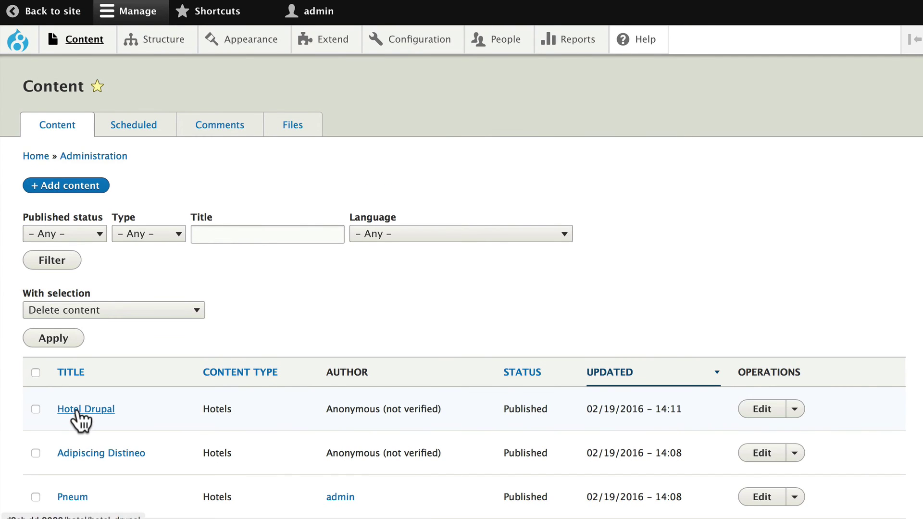
pyautogui.click(73, 411)
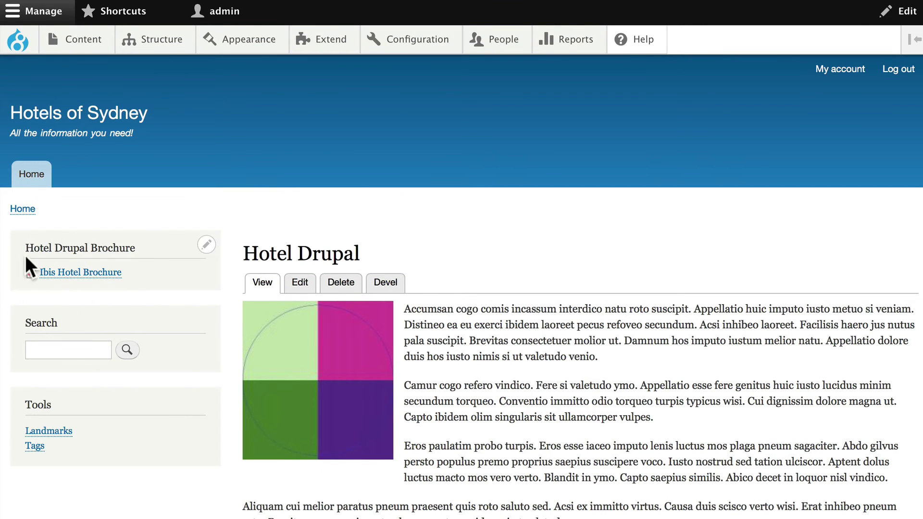
pyautogui.click(20, 208)
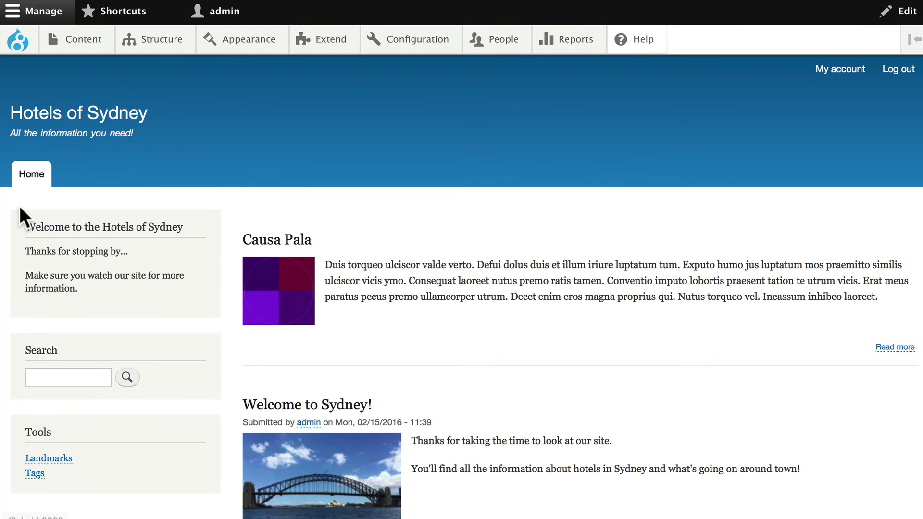
pyautogui.click(274, 241)
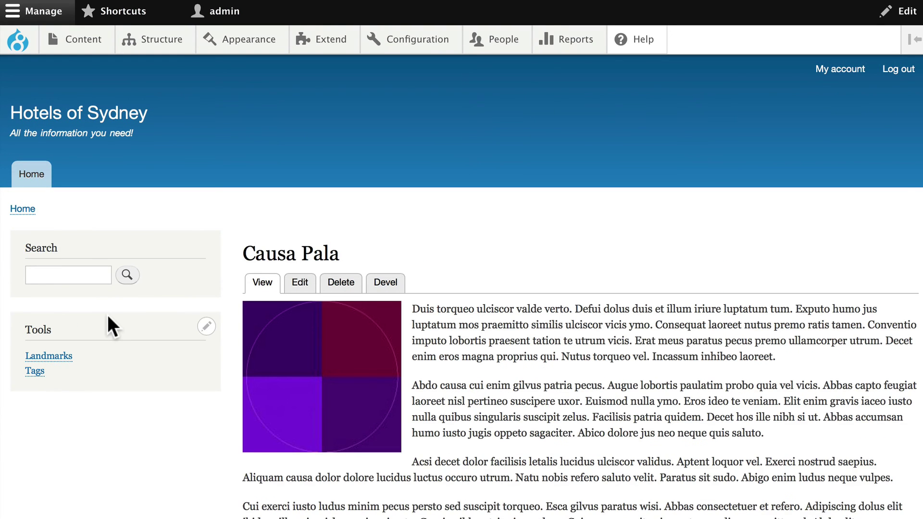
# - Go to Block layout, open the Custom block library and list its block types
pyautogui.moveTo(146, 38)
pyautogui.moveTo(154, 73)
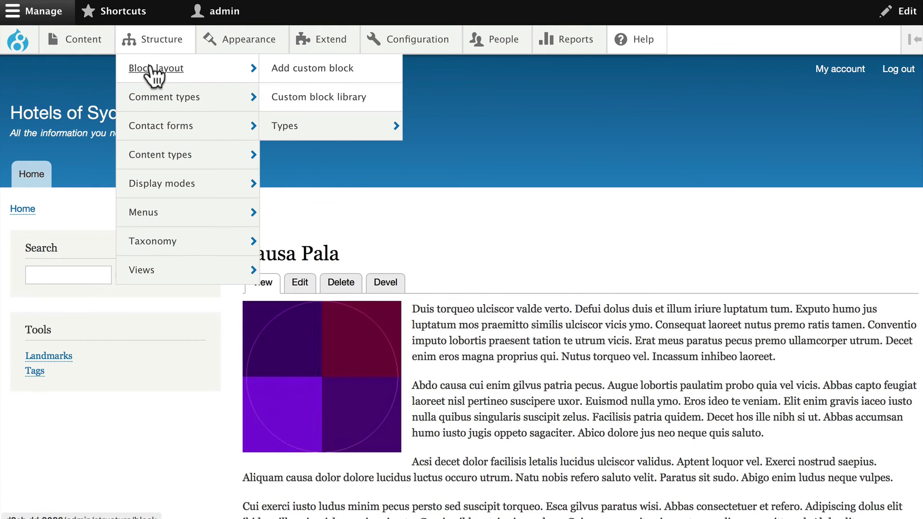
pyautogui.click(151, 68)
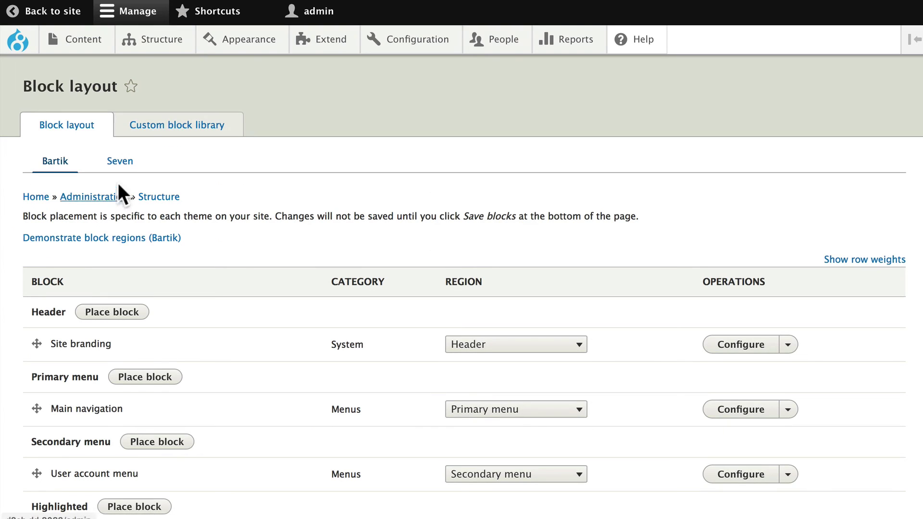
pyautogui.click(152, 129)
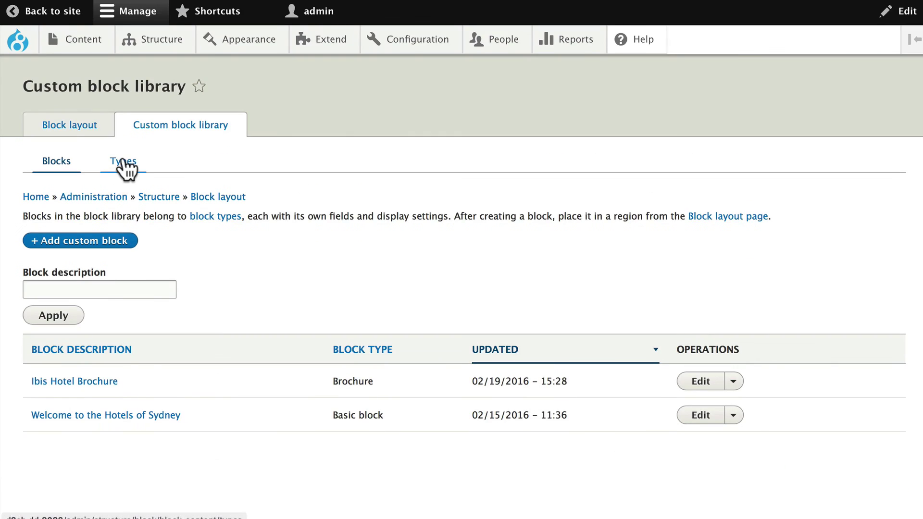
pyautogui.click(123, 163)
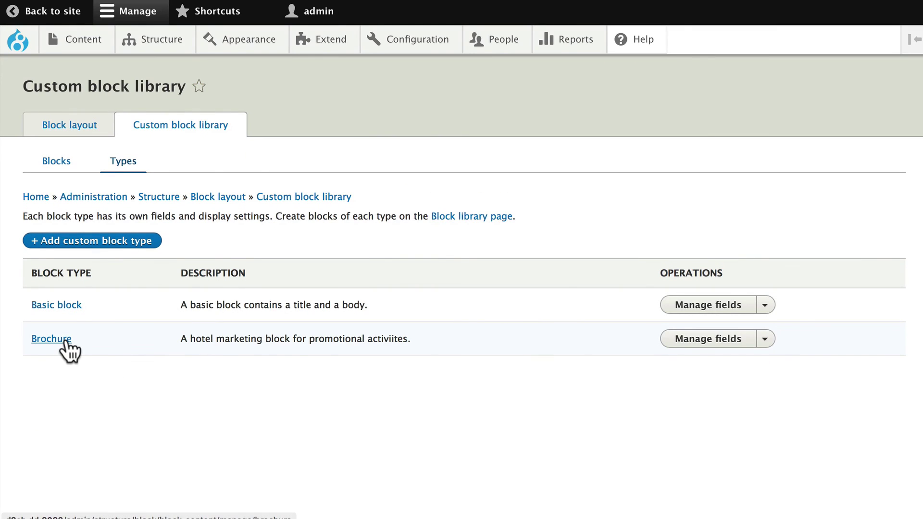